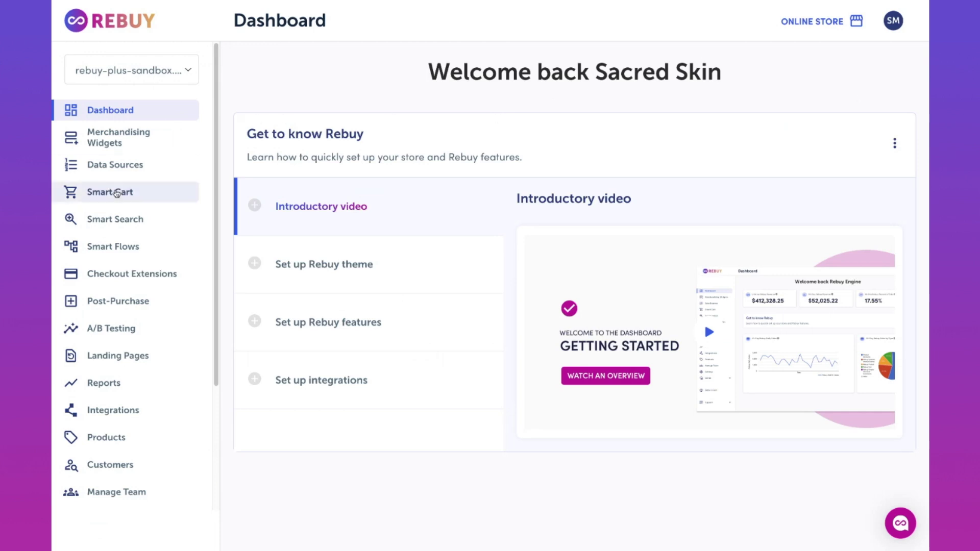
Step: From the Smart Cart section, begin a new Smart Cart, which defaults to the name Smart Cart #5
click(124, 192)
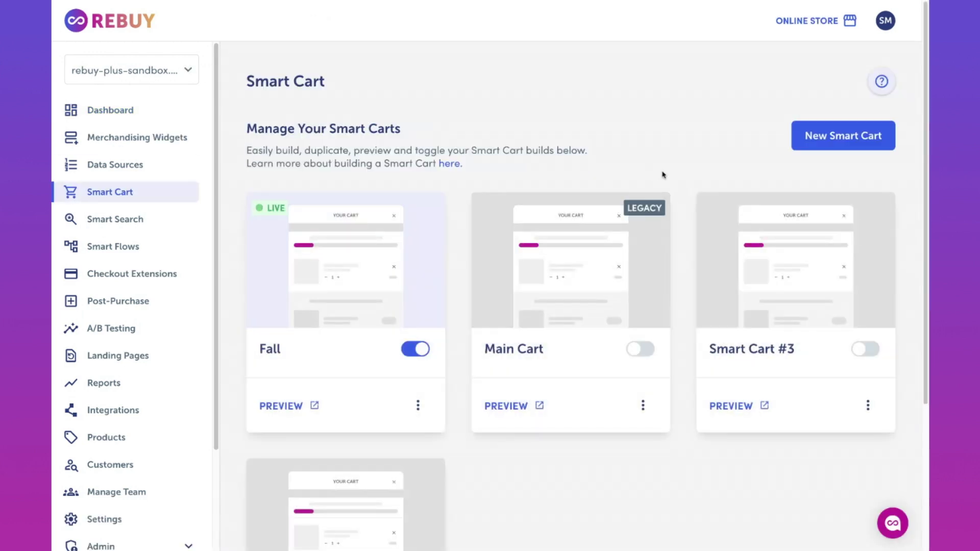
click(857, 147)
Step: Create Smart Cart #5 with the Single Column layout, not Double Column
click(676, 235)
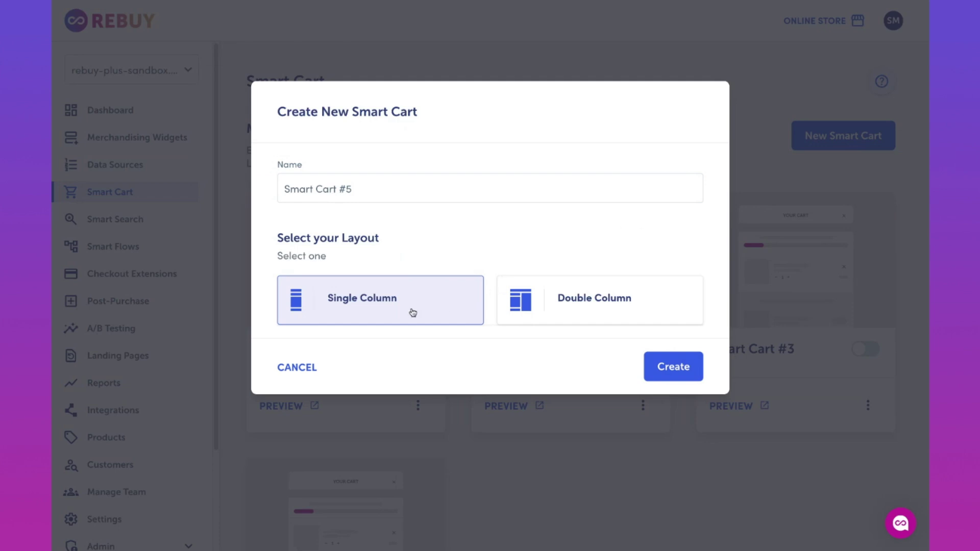
click(553, 313)
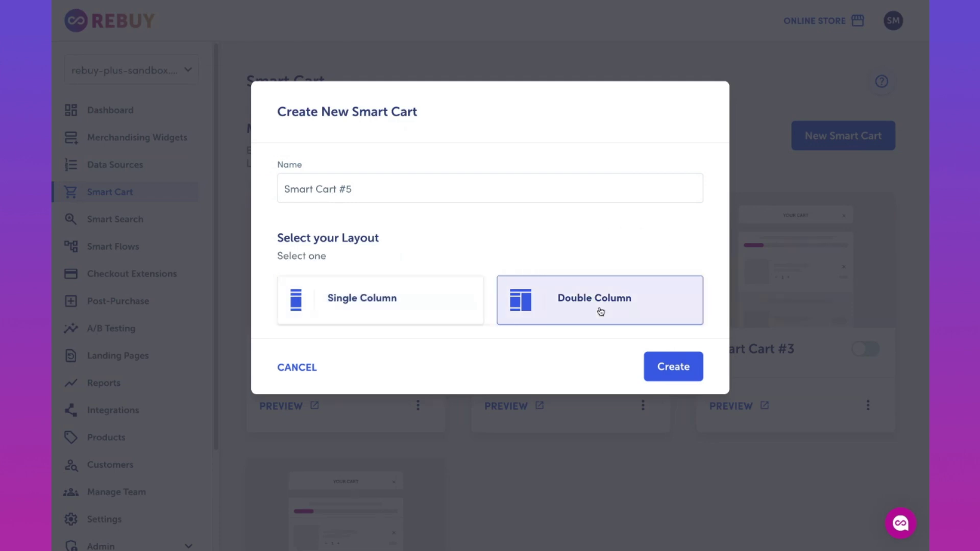
click(425, 306)
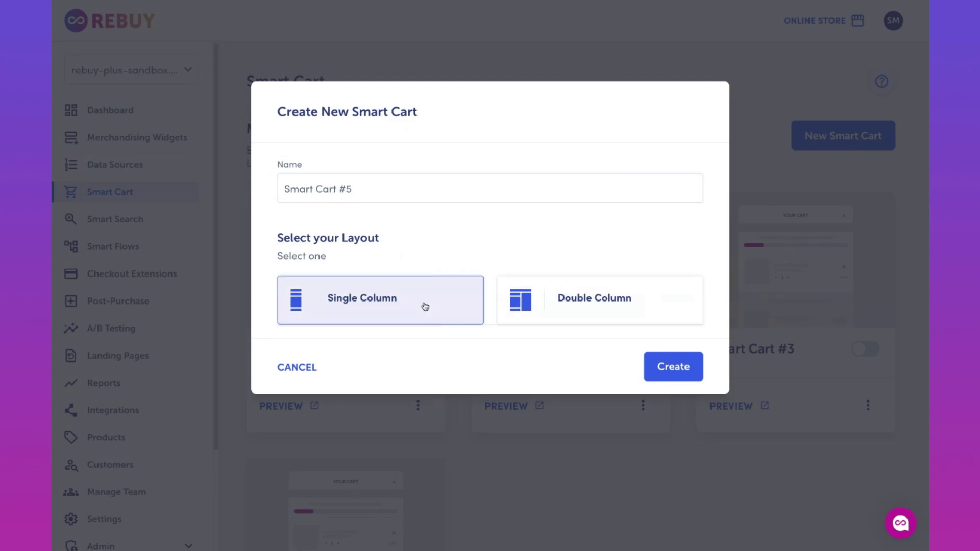
click(673, 372)
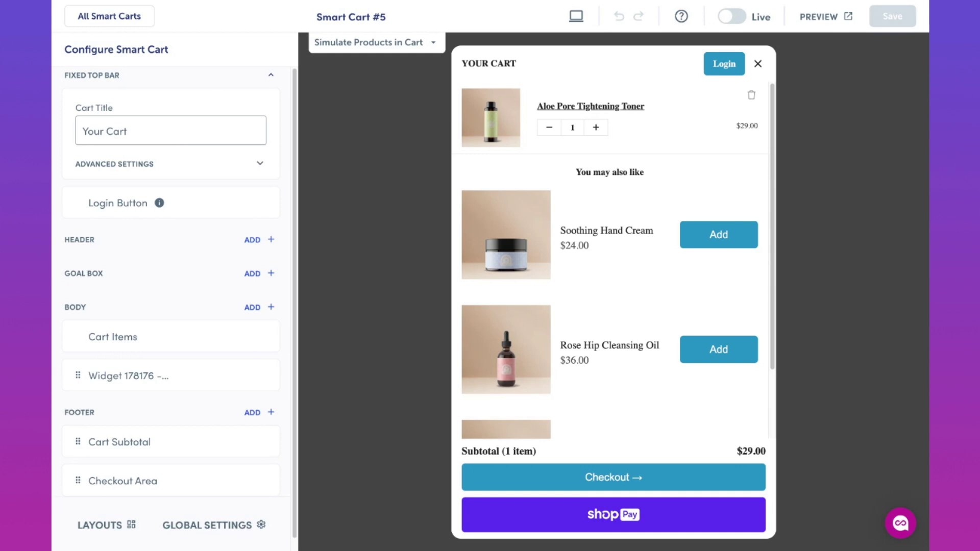
Step: Change the cart title to 'Your Bag', leaving the Login button shown
drag(128, 131, 82, 131)
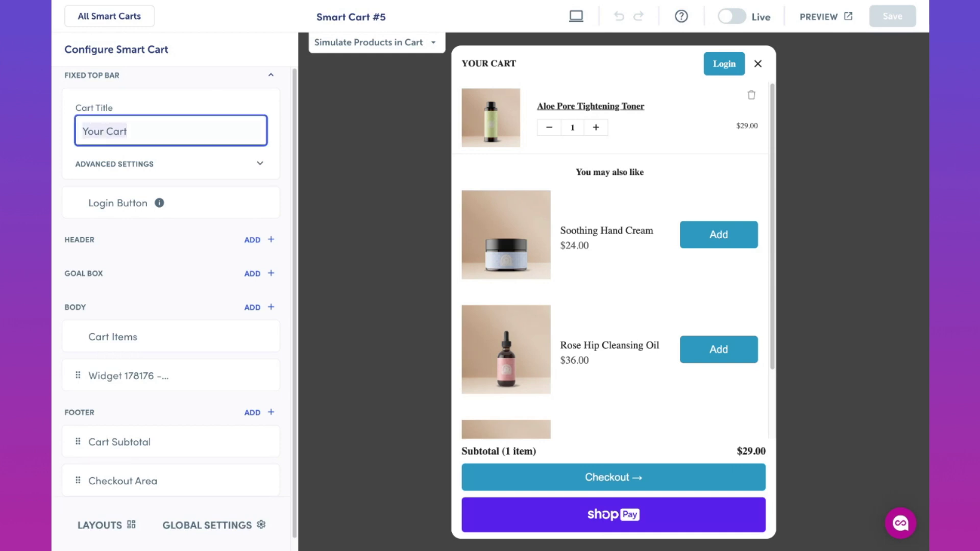
text(Your Bag)
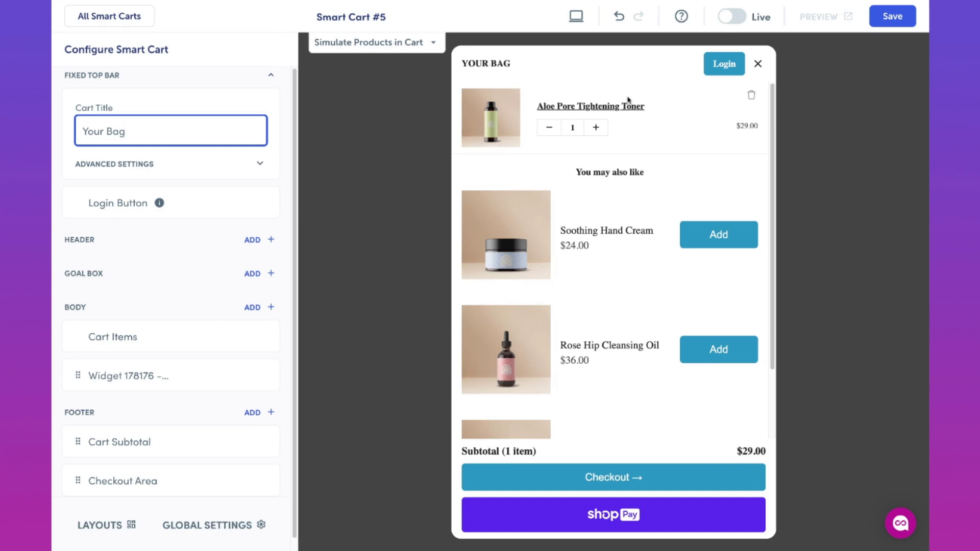
mouse_move(162, 212)
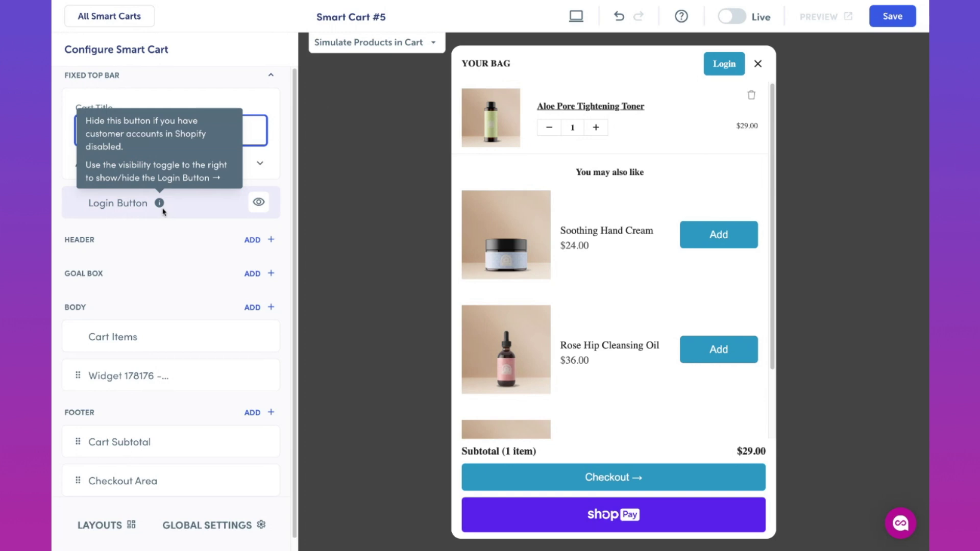
click(257, 203)
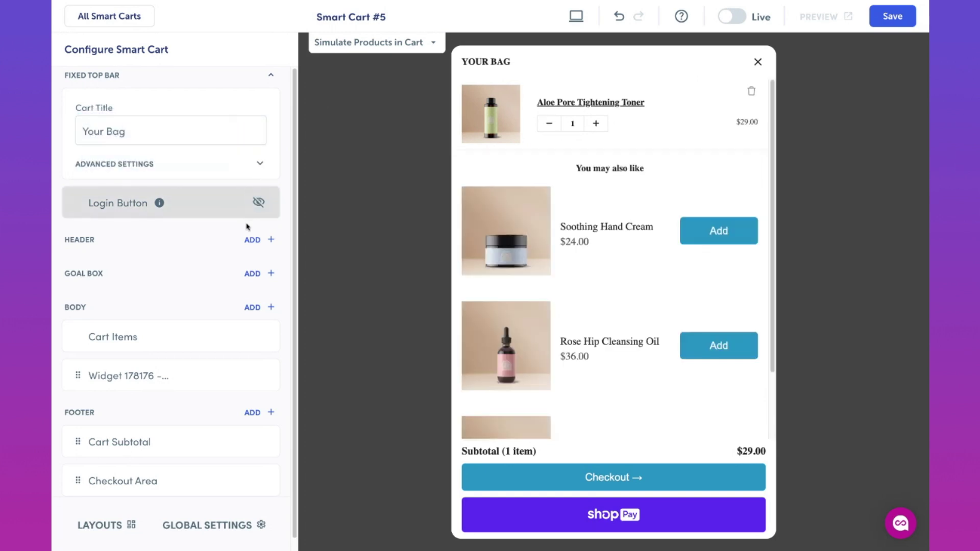
click(257, 204)
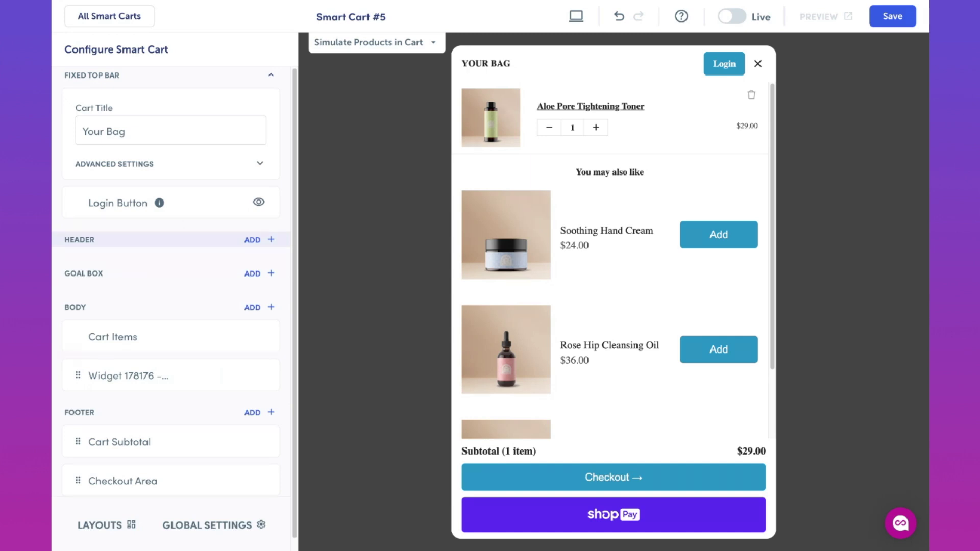
Step: Add a header Announcement Bar whose first message reads 'Black Friday Sale! 30% Off Everything!'
click(257, 241)
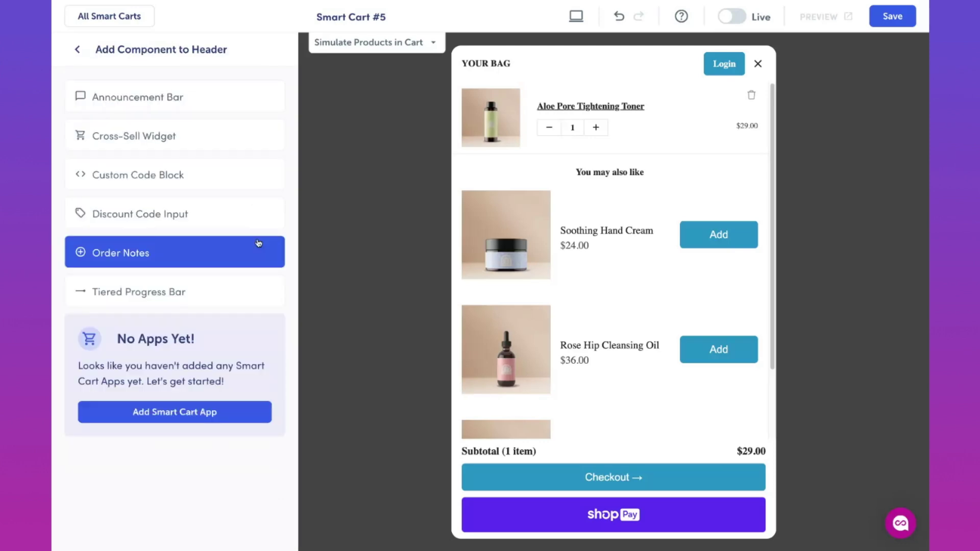
click(179, 113)
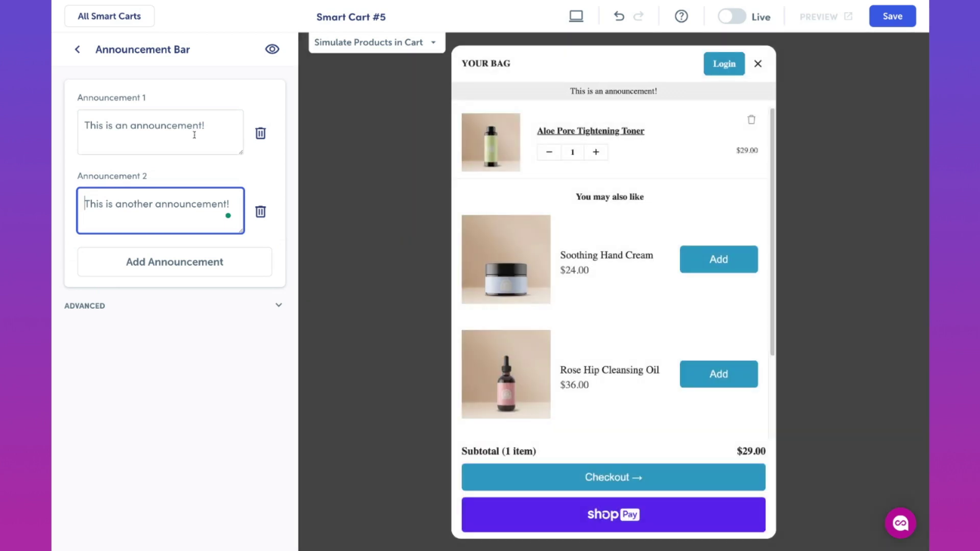
click(173, 125)
key(ctrl+a)
text(Black Fr)
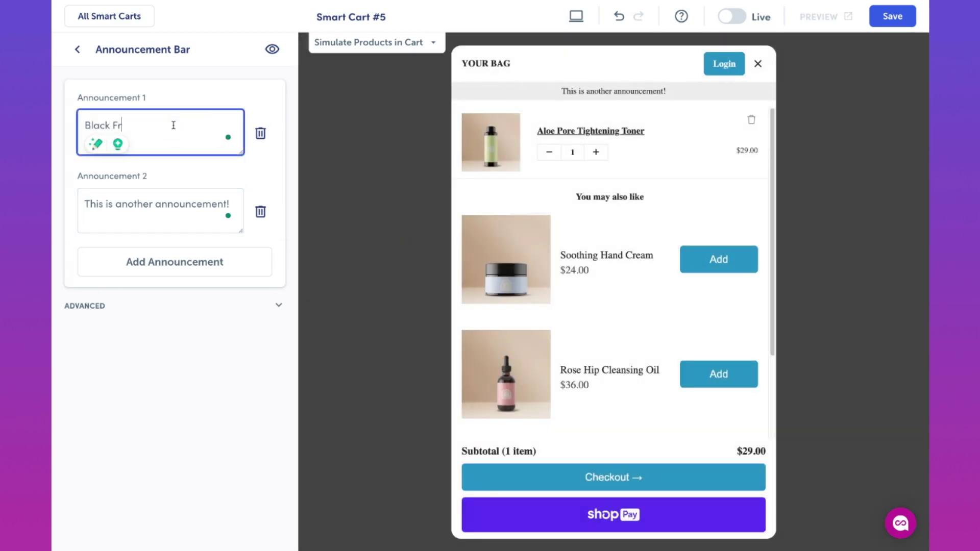
text(iday Sale! 3)
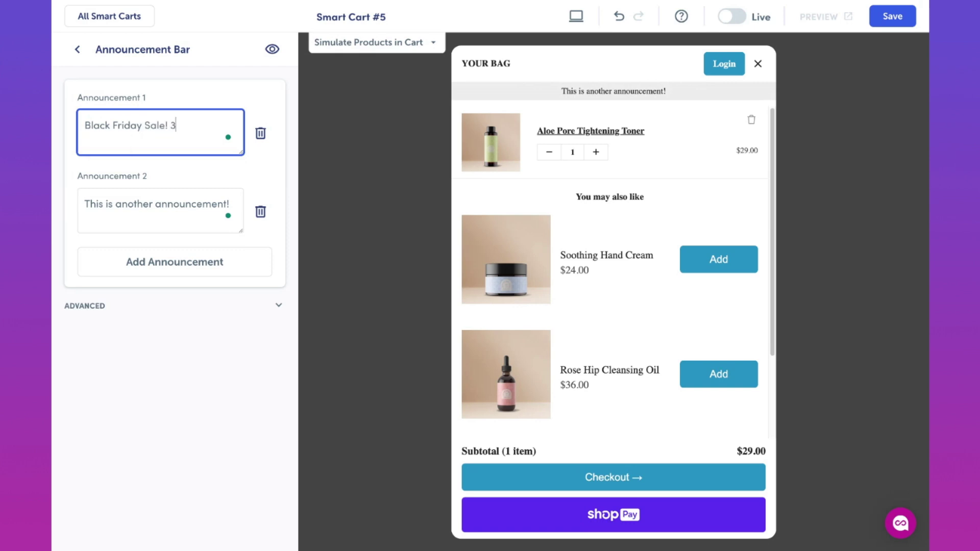
text(0% Off)
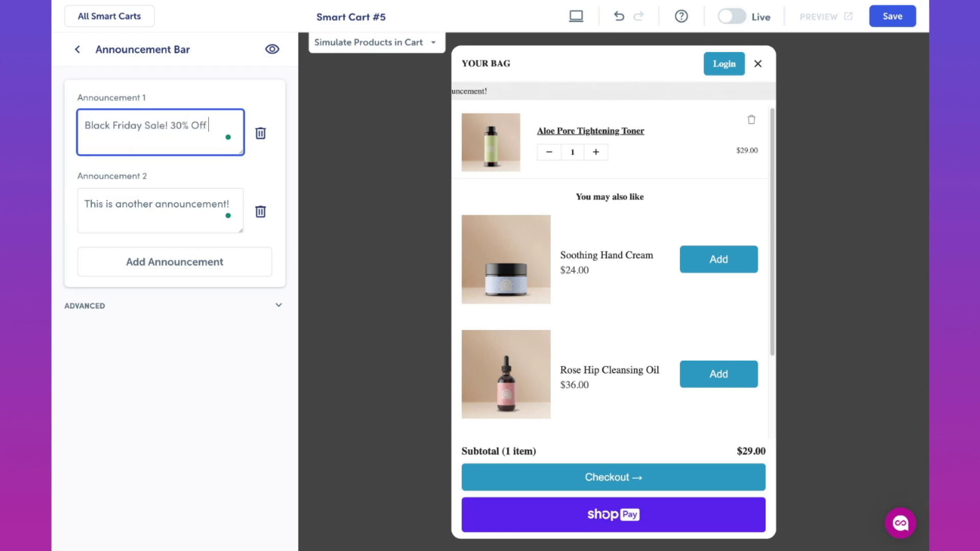
text( Everything)
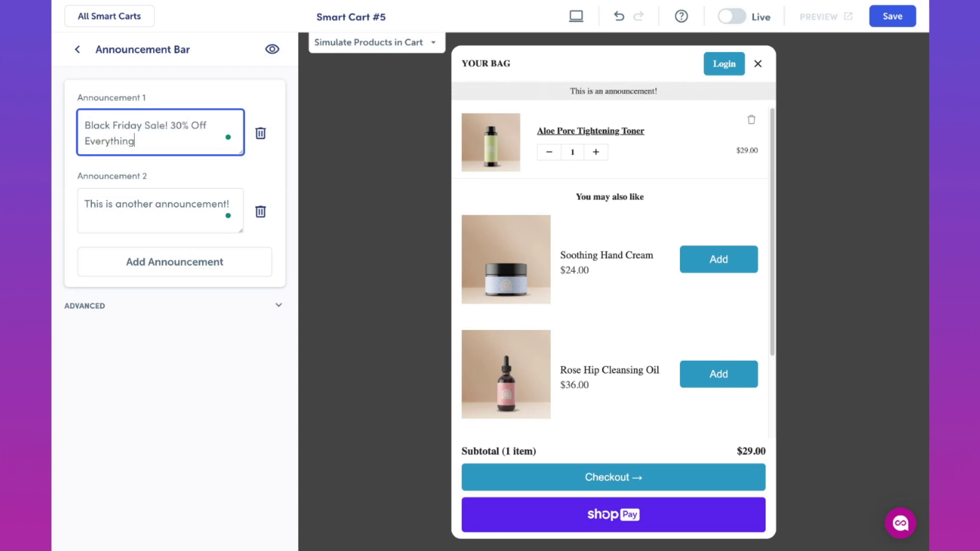
text(!)
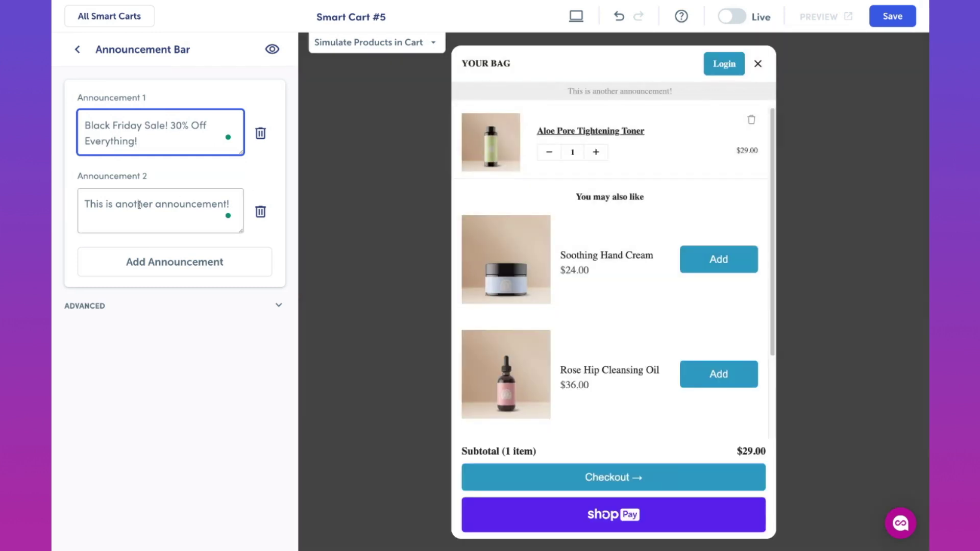
Step: Set the second announcement to 'Use code FREEMUG — Limited Time Only!'
triple_click(126, 207)
text(Use )
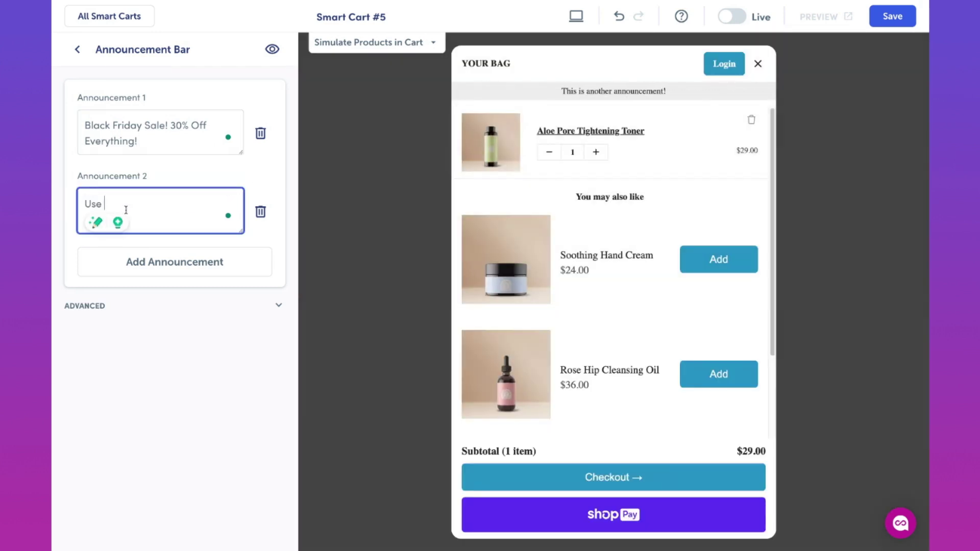
text(code FREEMUG)
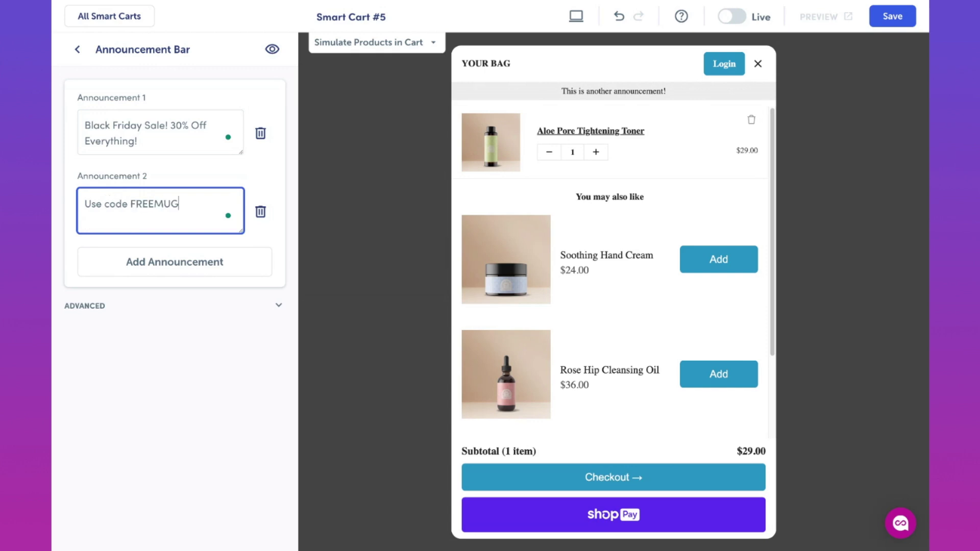
text( — Limited Time Only!)
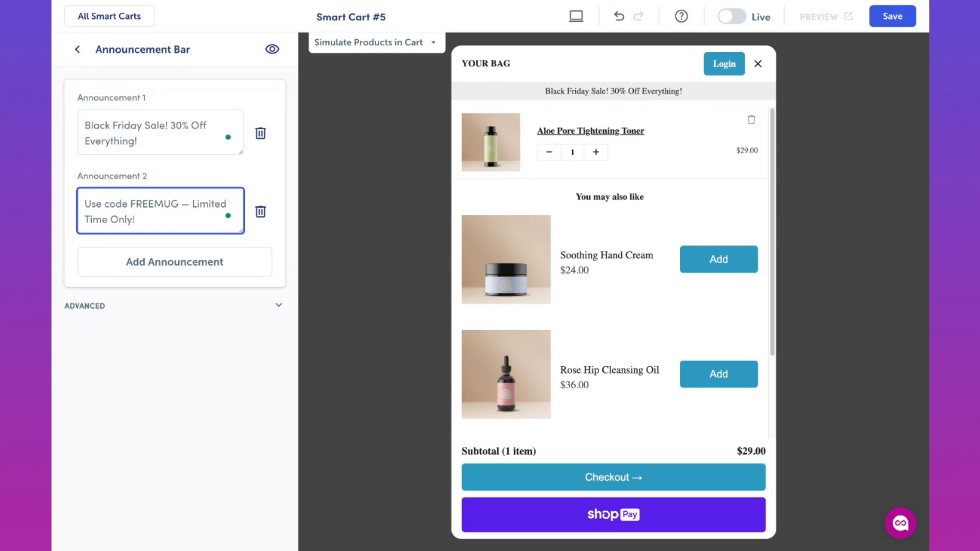
click(277, 165)
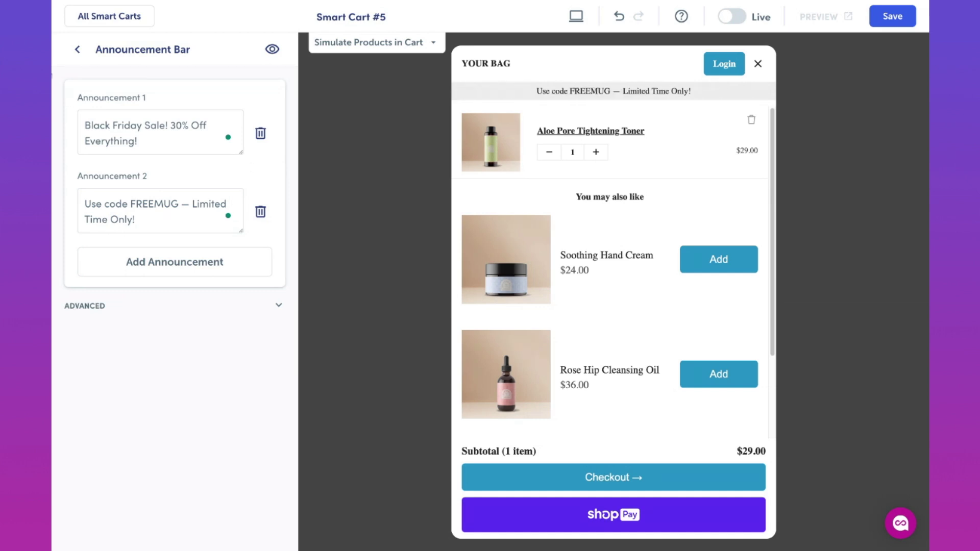
Step: Add a Tiered Progress Bar to the Goal Box, keeping Tier 1 as Free Shipping at $50
click(78, 49)
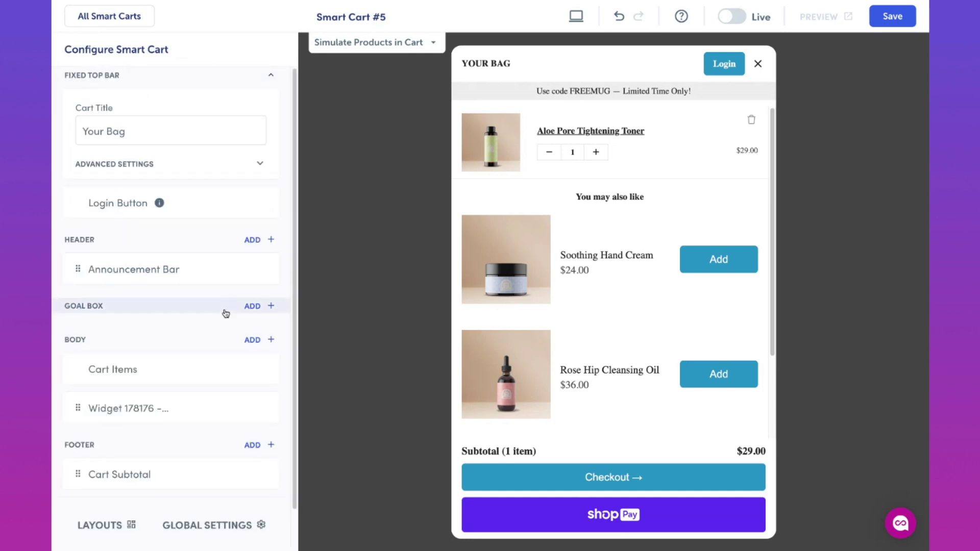
click(253, 306)
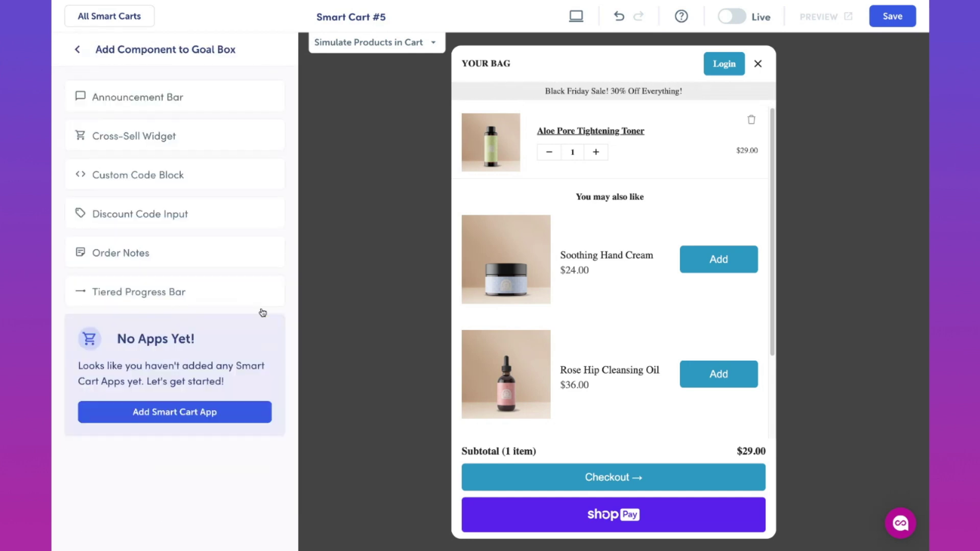
click(126, 301)
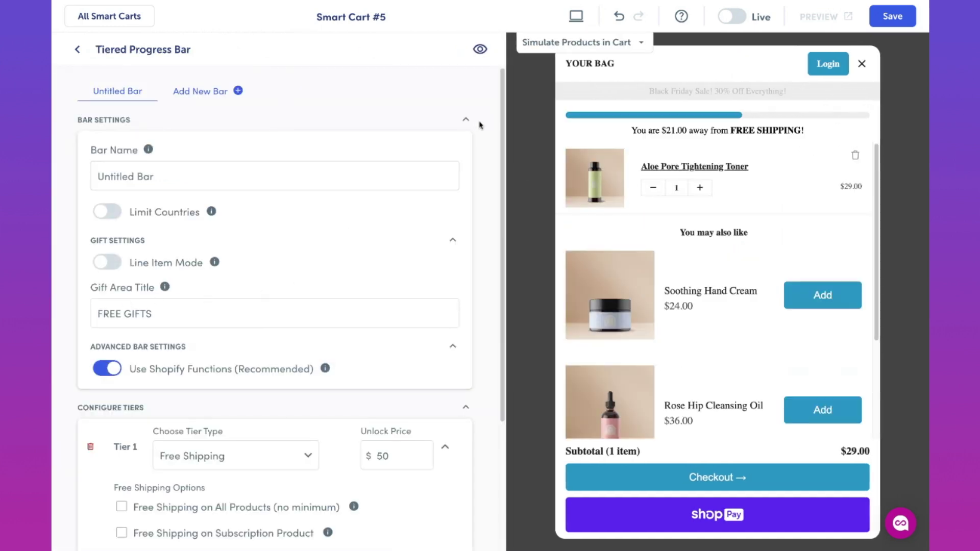
scroll(478, 125, down, 3)
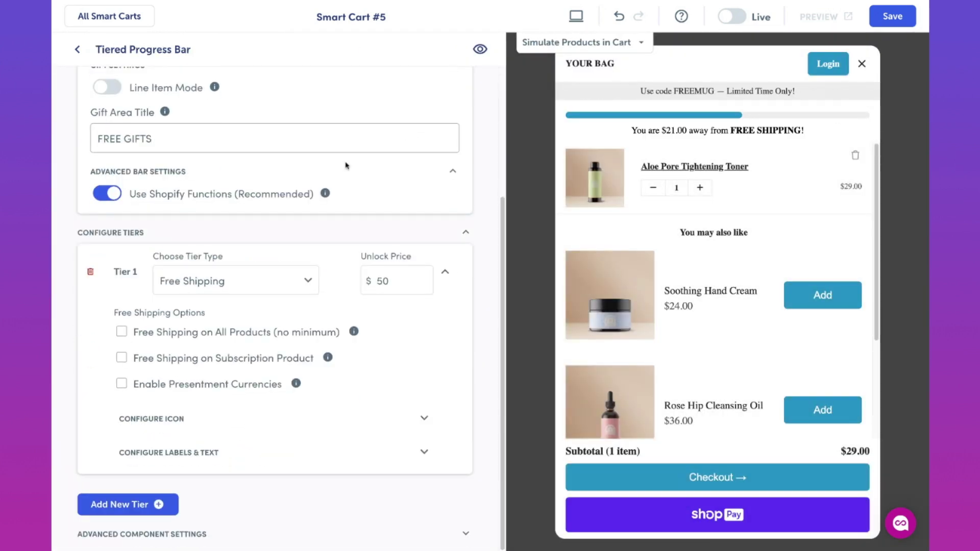
click(236, 280)
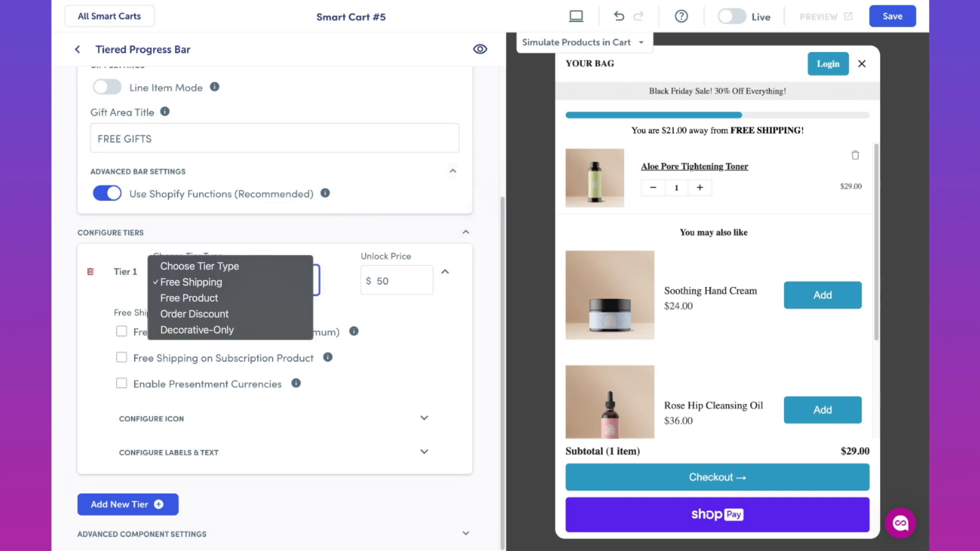
key(Escape)
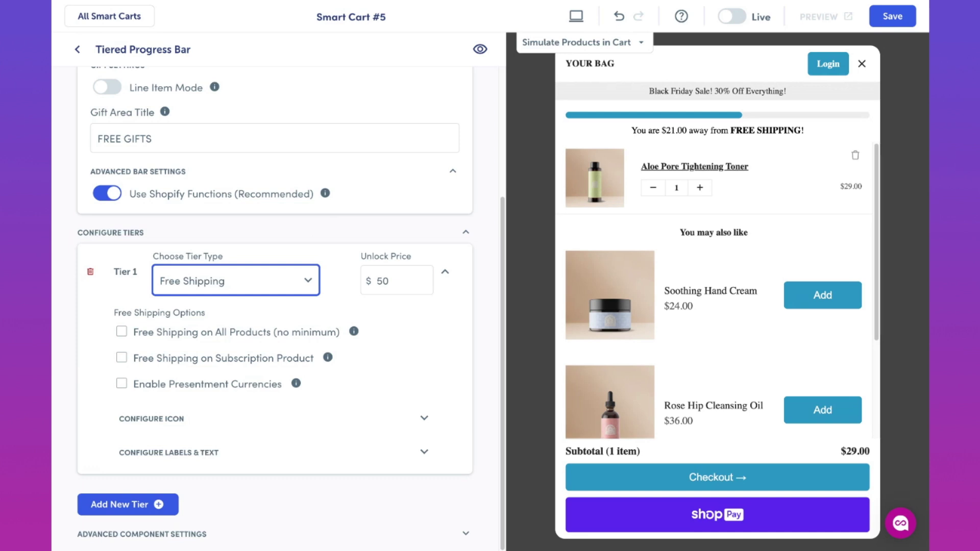
Step: Open the Cart Items row under Body in the Smart Cart configuration
click(78, 50)
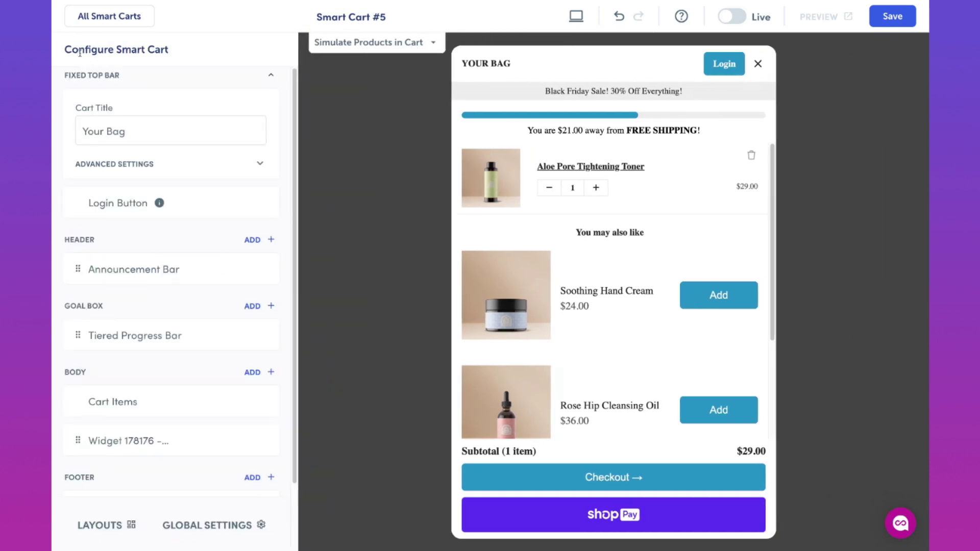
scroll(204, 296, down, 2)
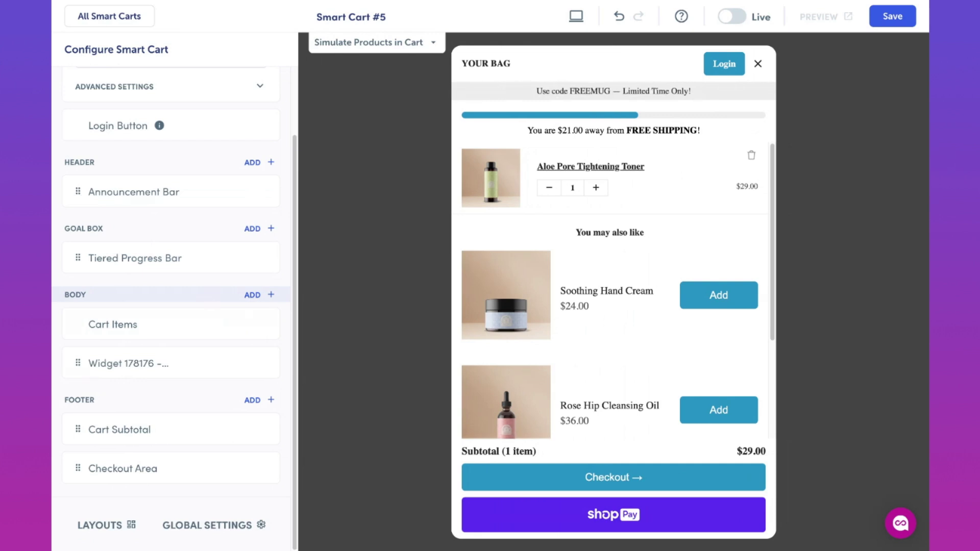
click(200, 323)
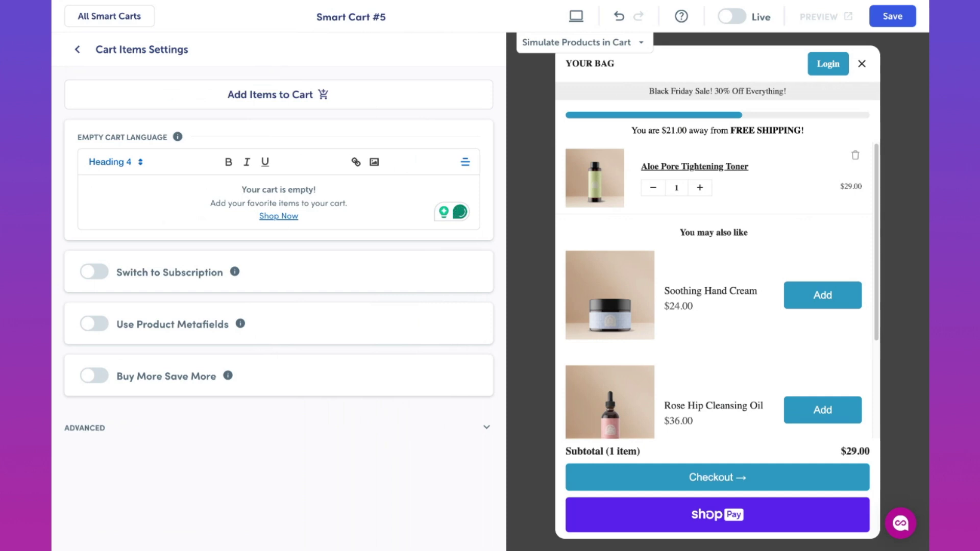
Step: Change the empty-cart headline to 'Your bag is empty!' and confirm Shop Now links to /collections/all
double_click(271, 190)
text(bag)
click(347, 193)
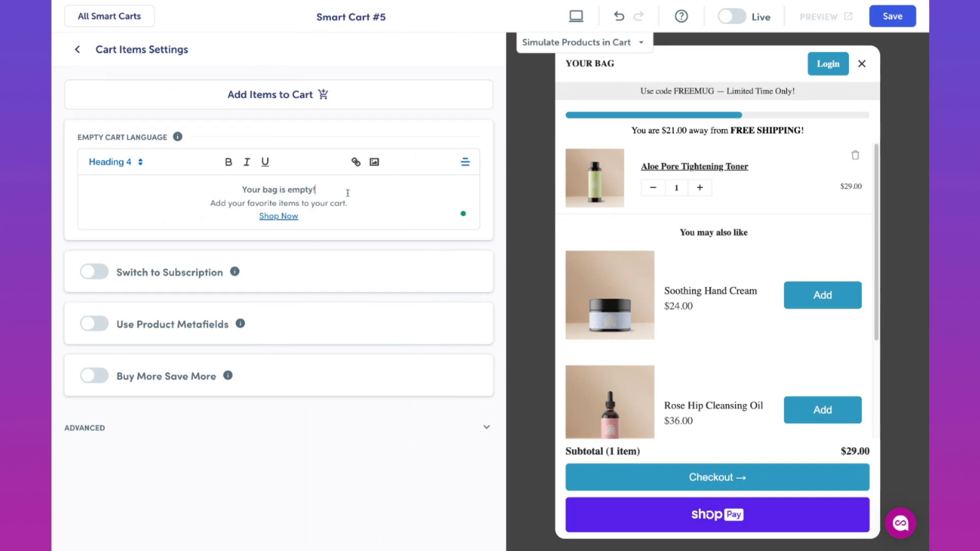
click(281, 214)
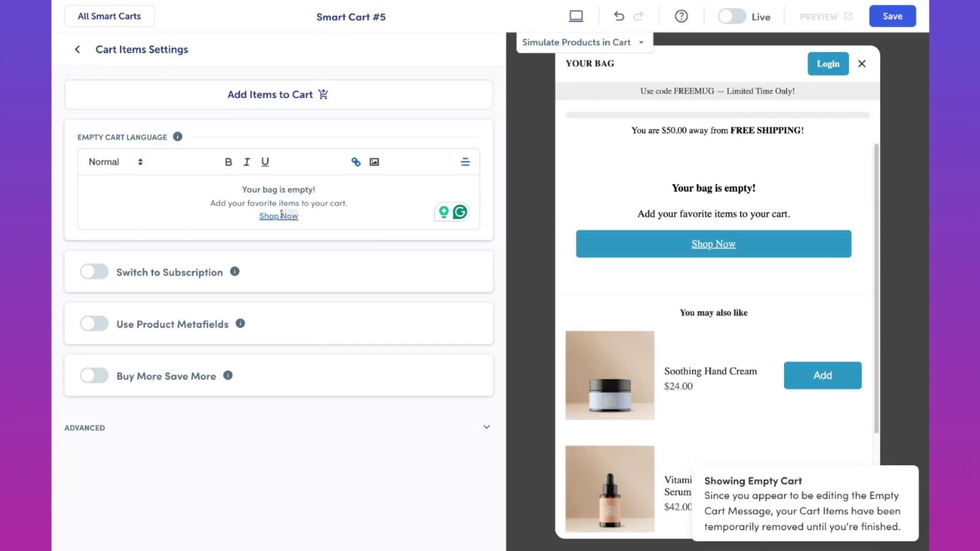
click(281, 215)
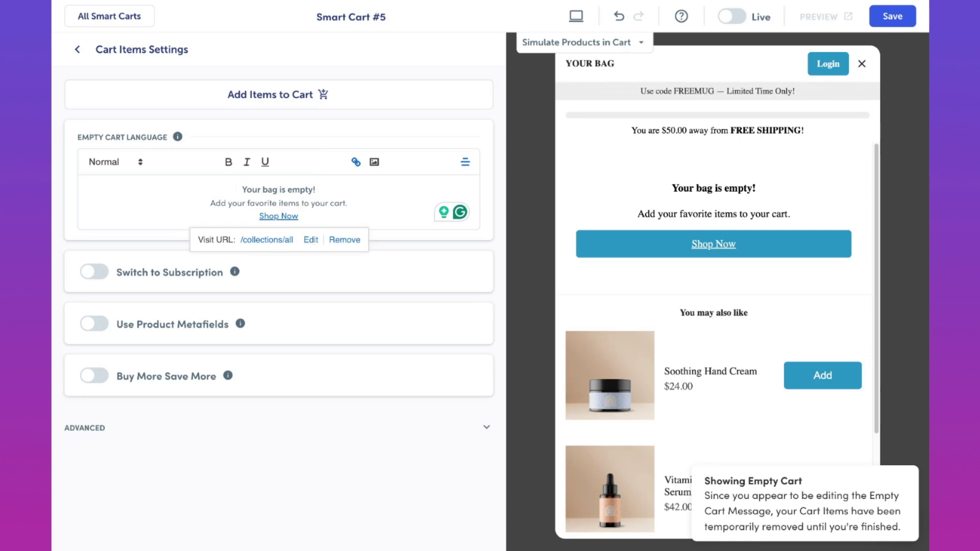
click(241, 451)
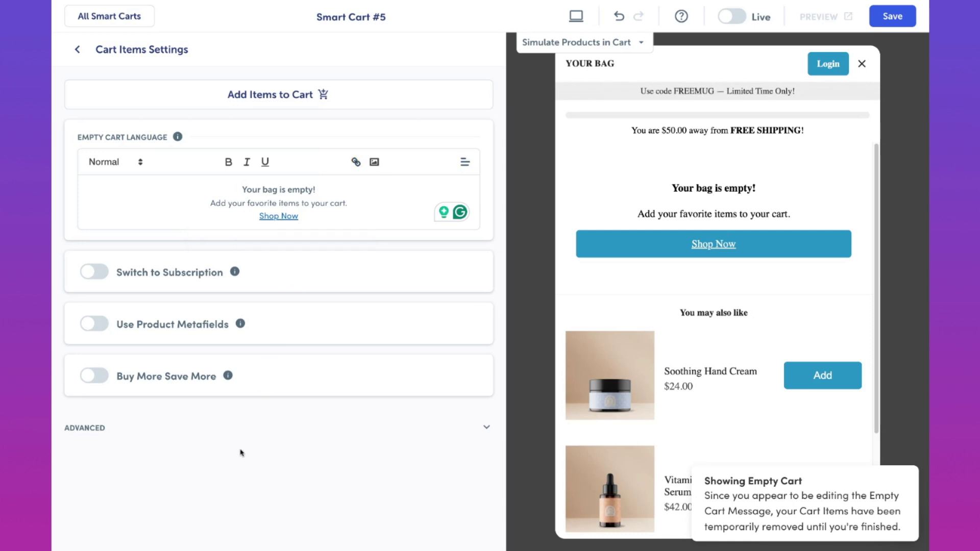
click(104, 275)
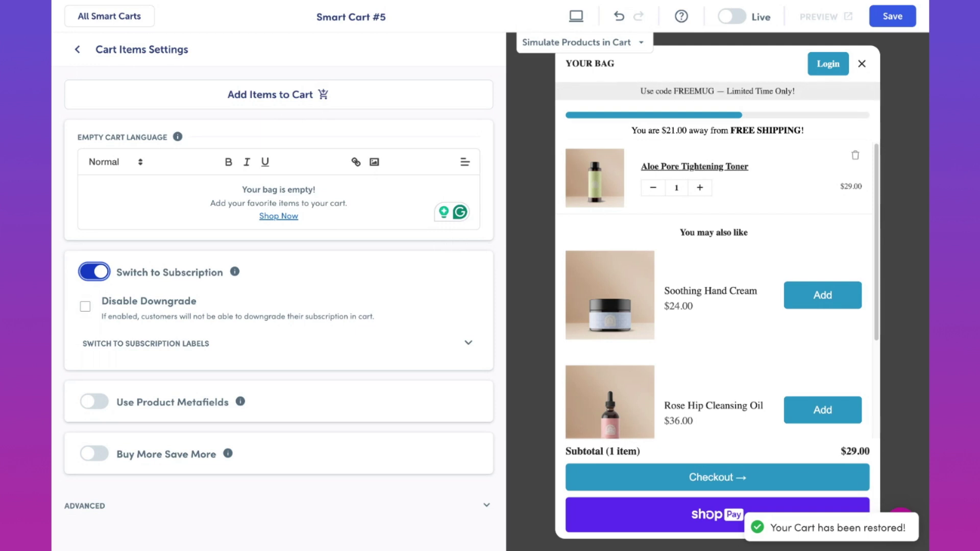
click(94, 272)
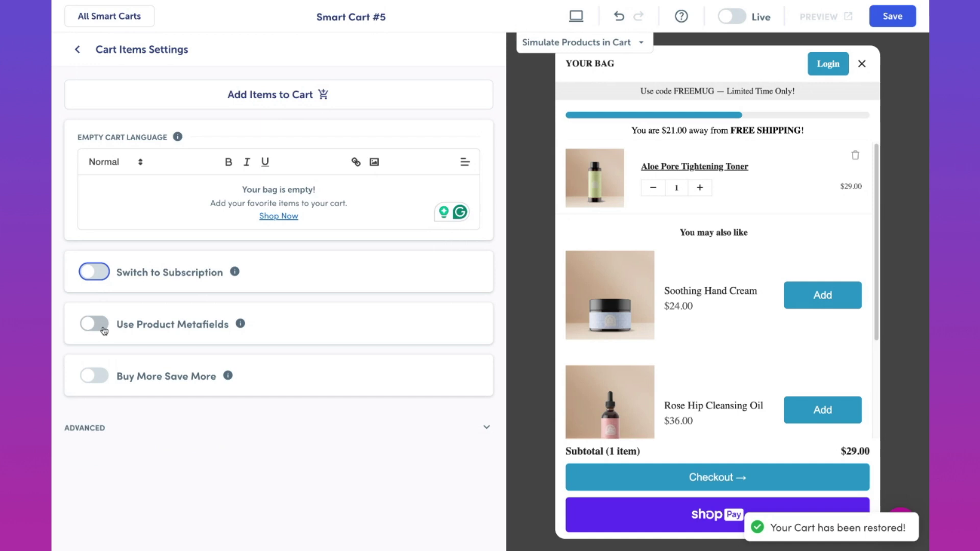
click(95, 323)
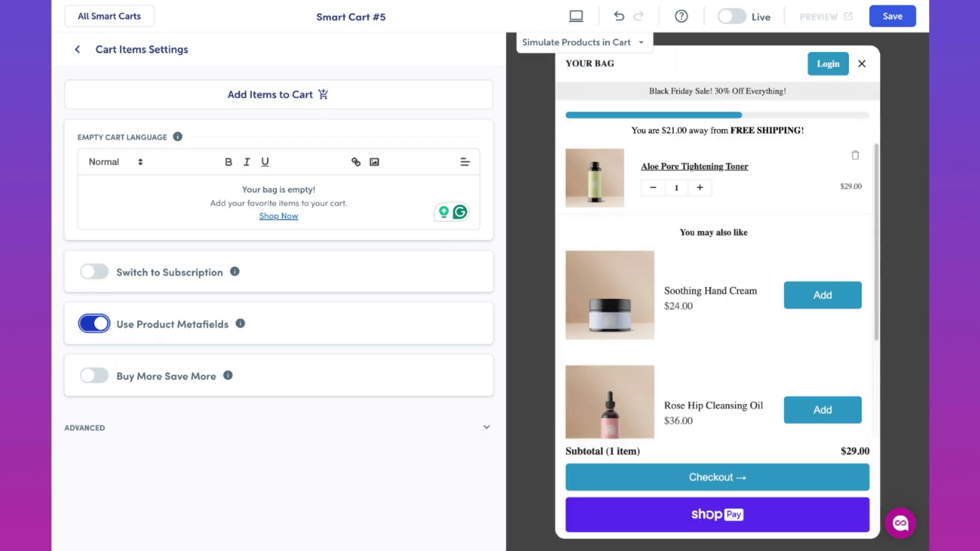
click(94, 324)
click(100, 375)
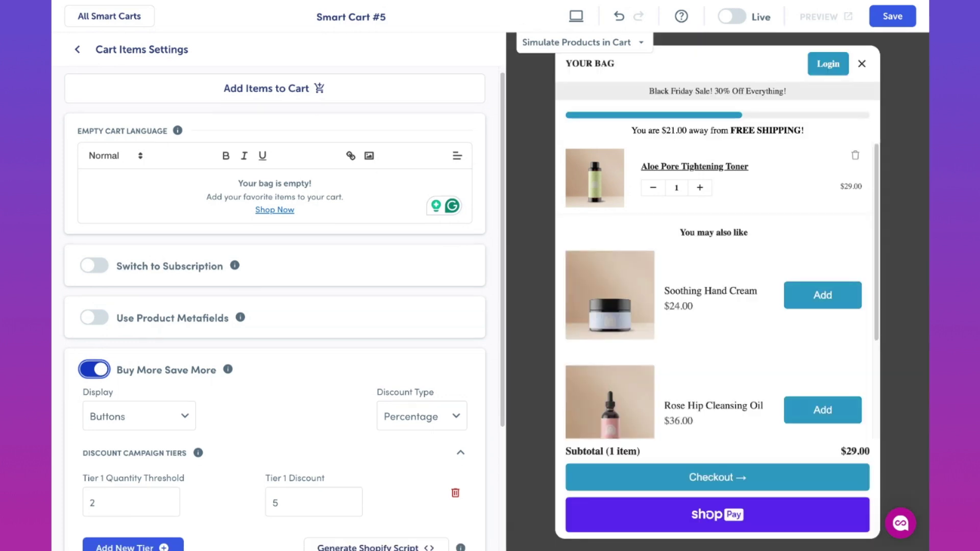
scroll(244, 371, down, 1)
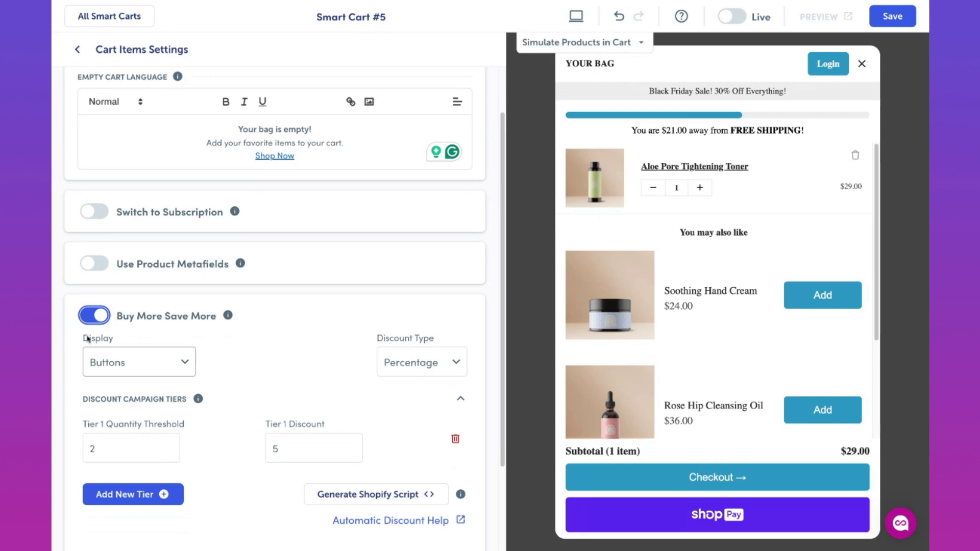
click(94, 315)
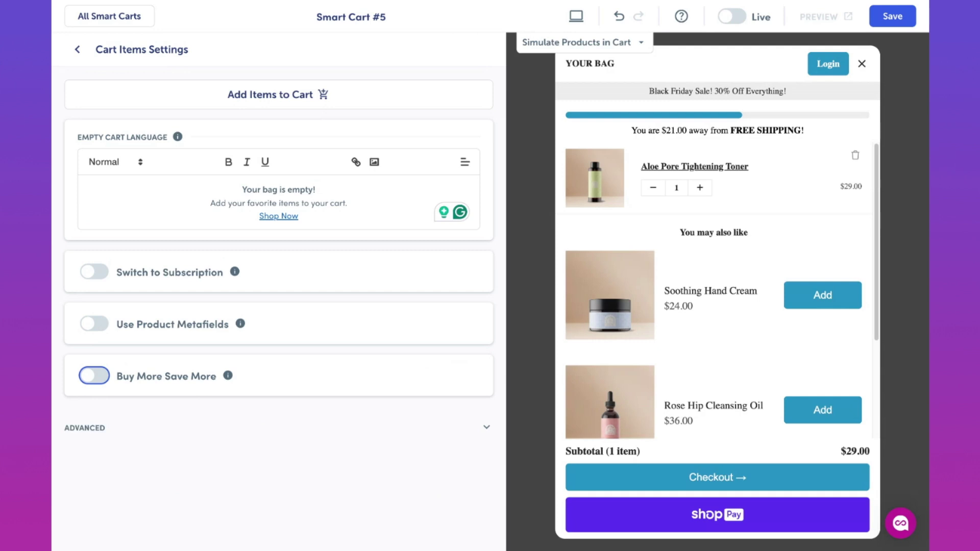
Step: Review the Cross-Sell Widget settings under Body, then go back to the configuration list
click(80, 51)
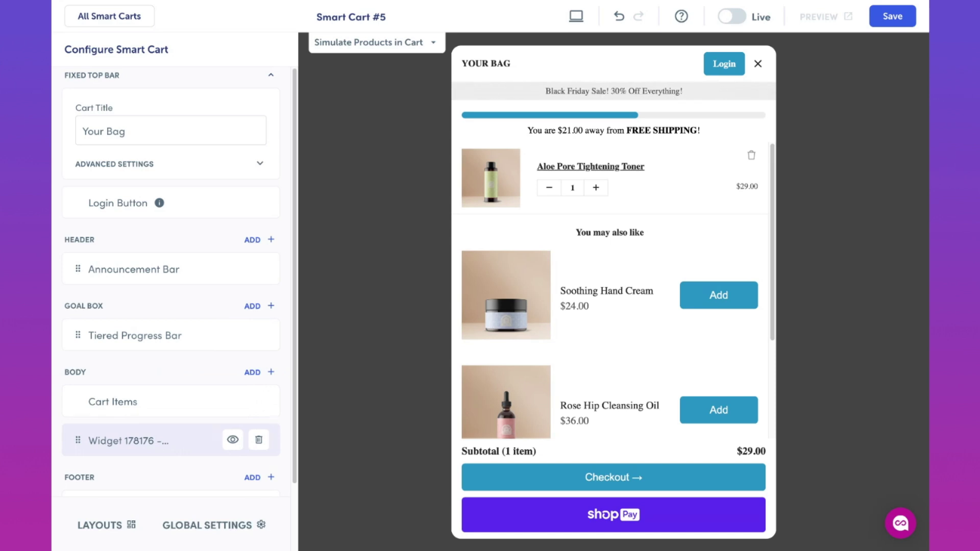
click(200, 445)
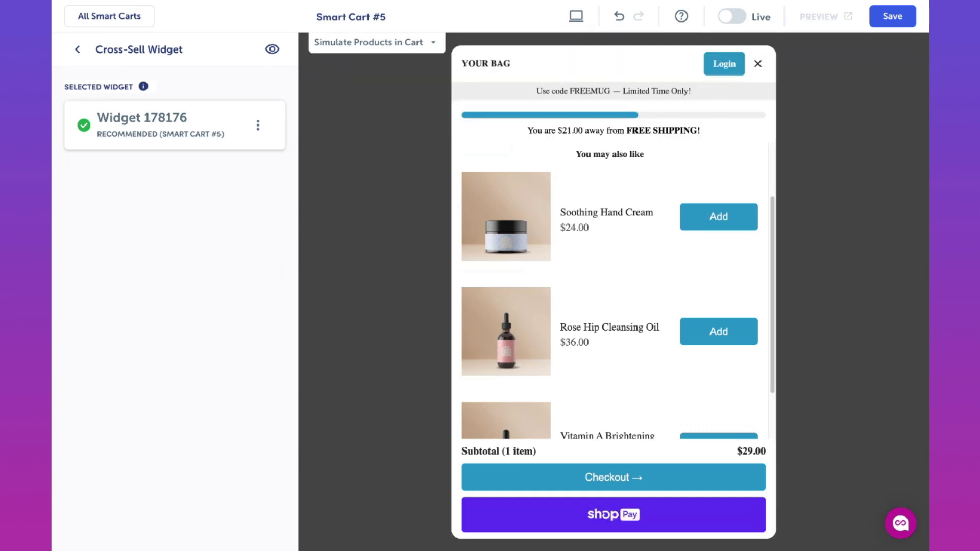
click(75, 49)
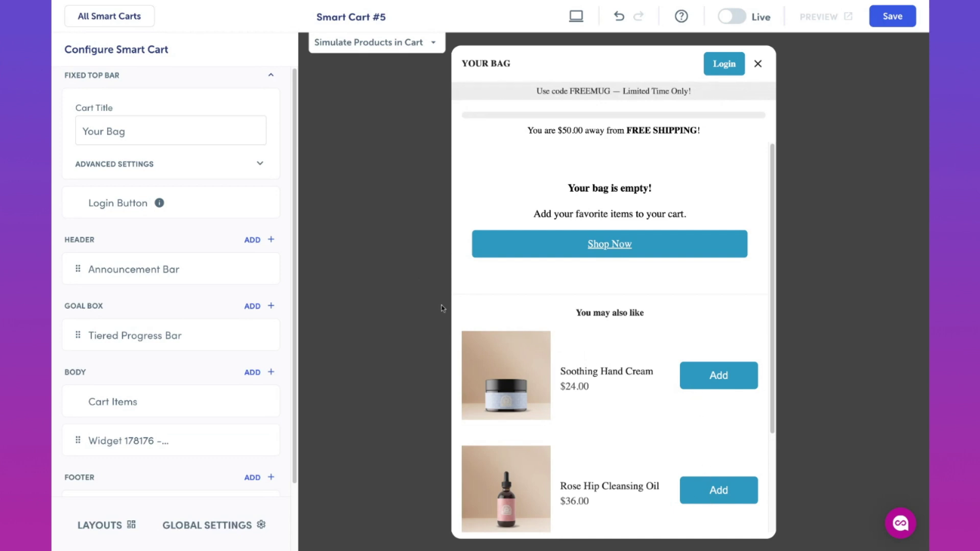
Step: Search 'cream' and add Rejuvenating Eye Cream ($23.00) to the simulated cart
click(409, 34)
text(cream)
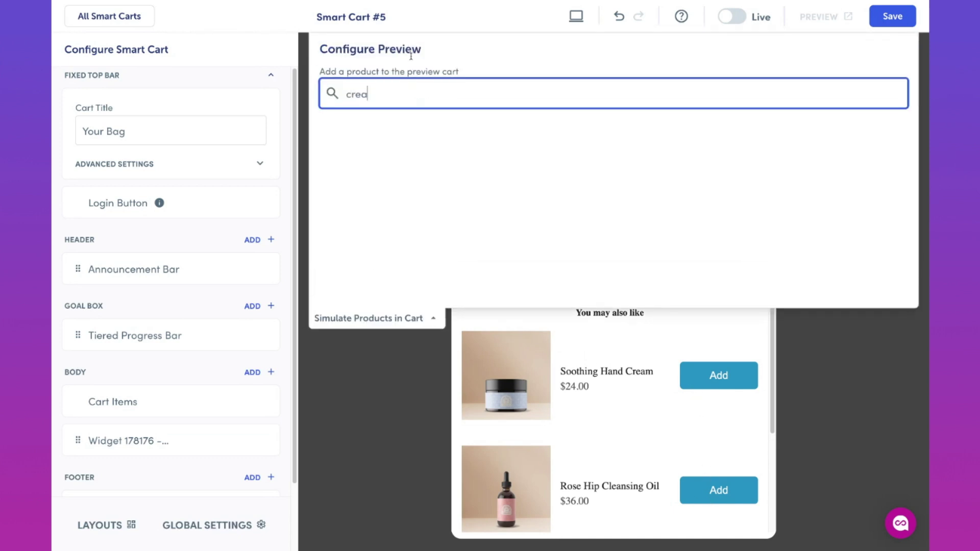
click(664, 167)
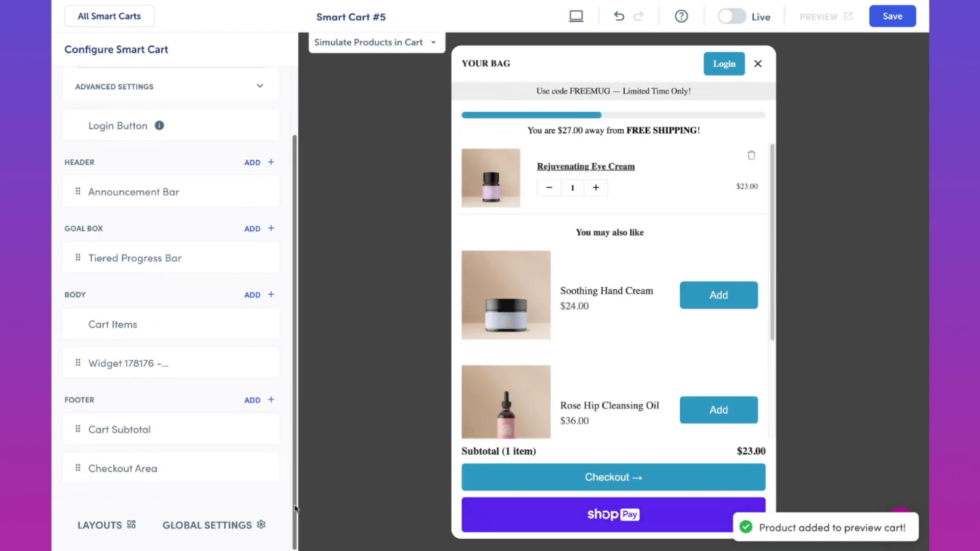
click(164, 436)
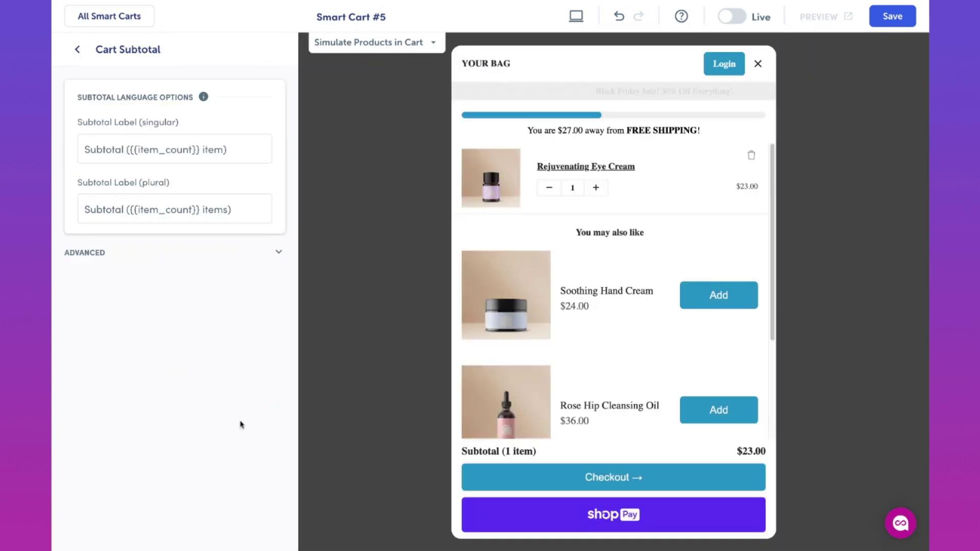
click(78, 57)
scroll(234, 316, down, 3)
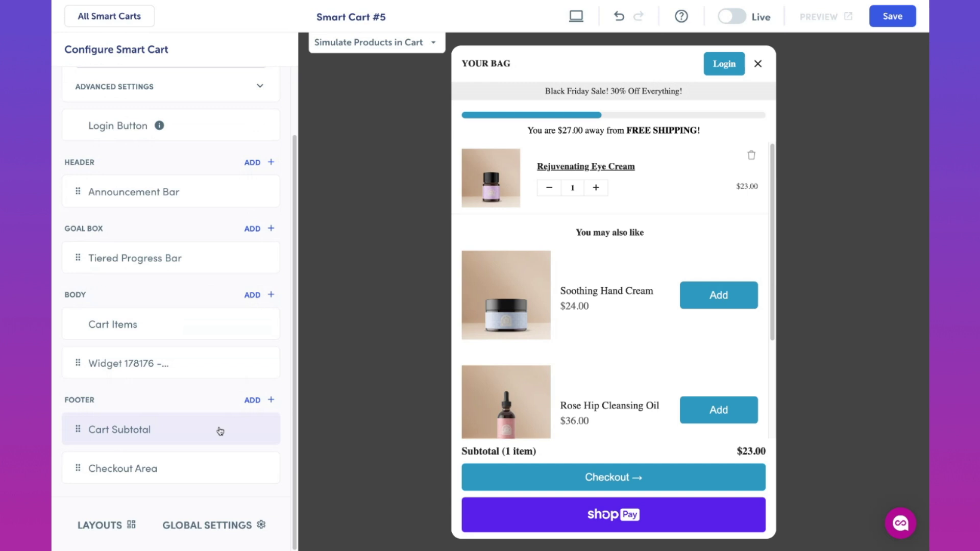
click(158, 466)
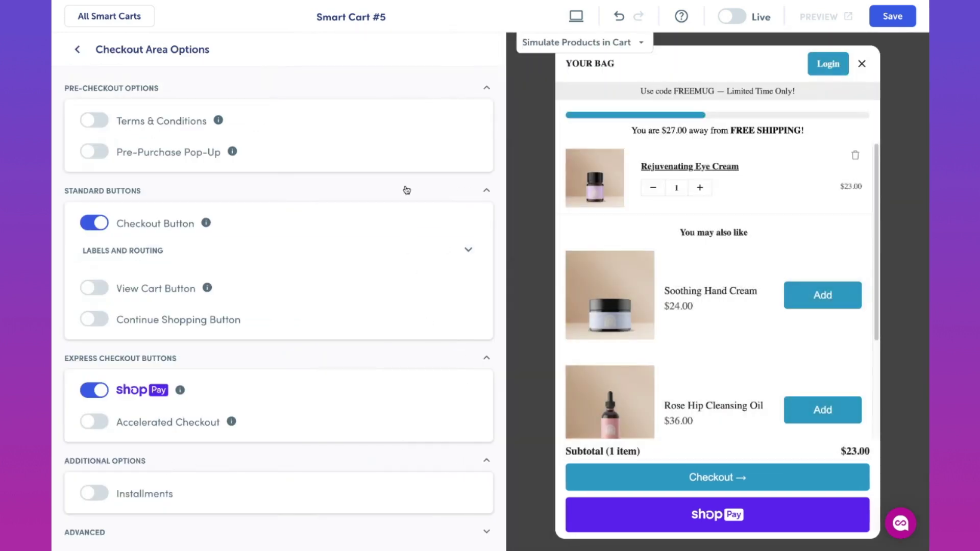
click(87, 424)
mouse_move(240, 431)
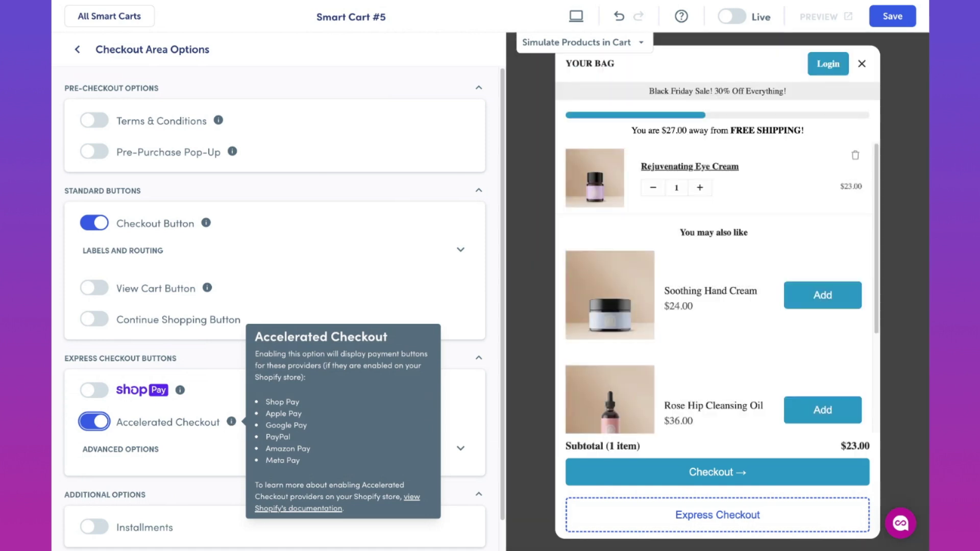
click(93, 390)
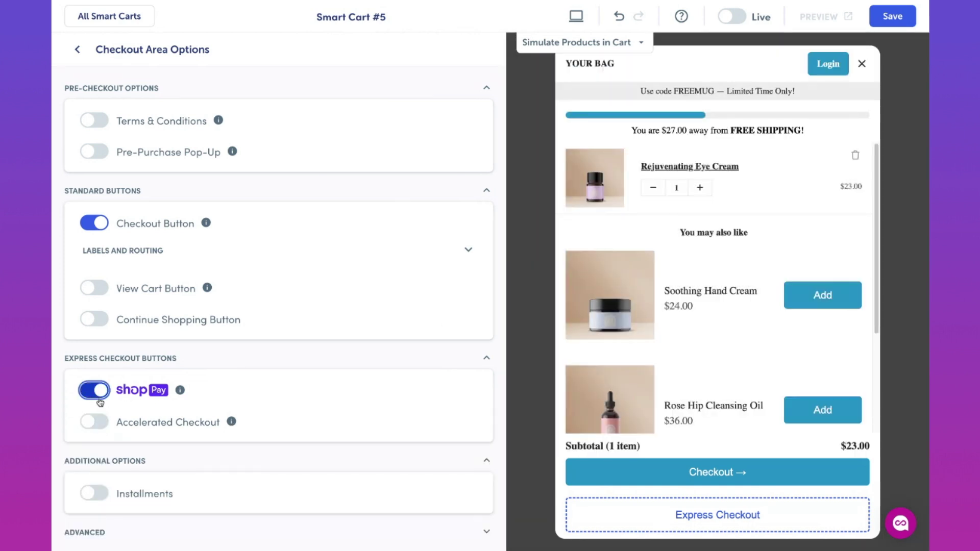
click(84, 53)
Step: Add a Discount Code Input component to the cart Footer
scroll(276, 255, down, 2)
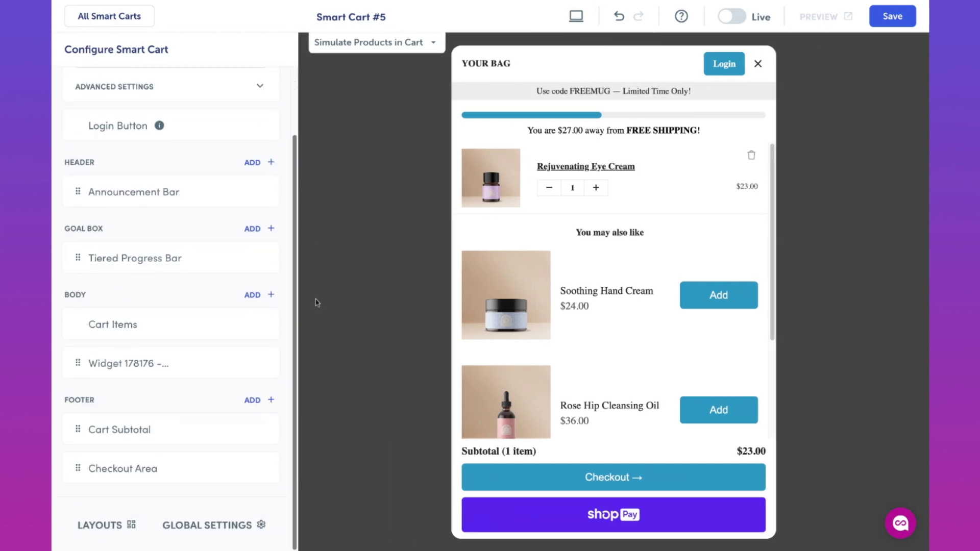
click(259, 401)
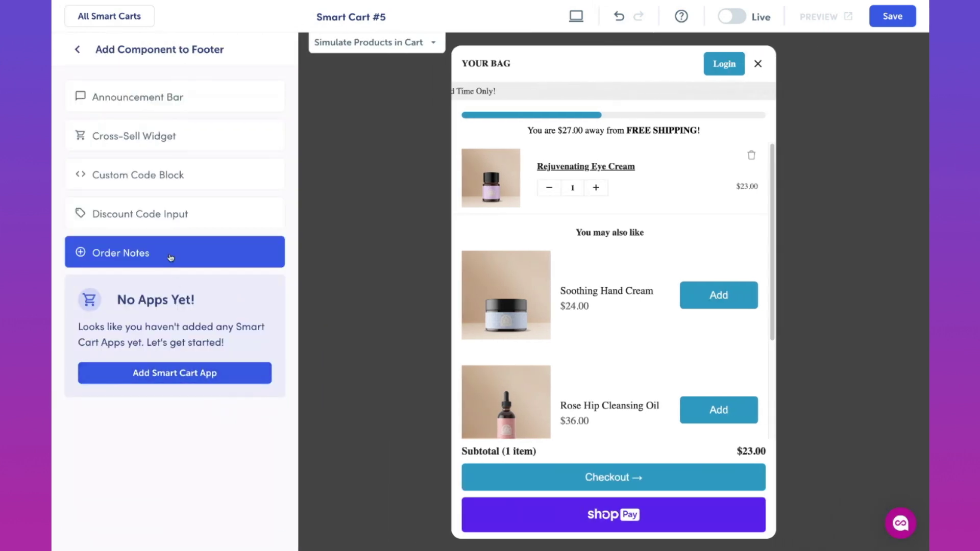
click(159, 213)
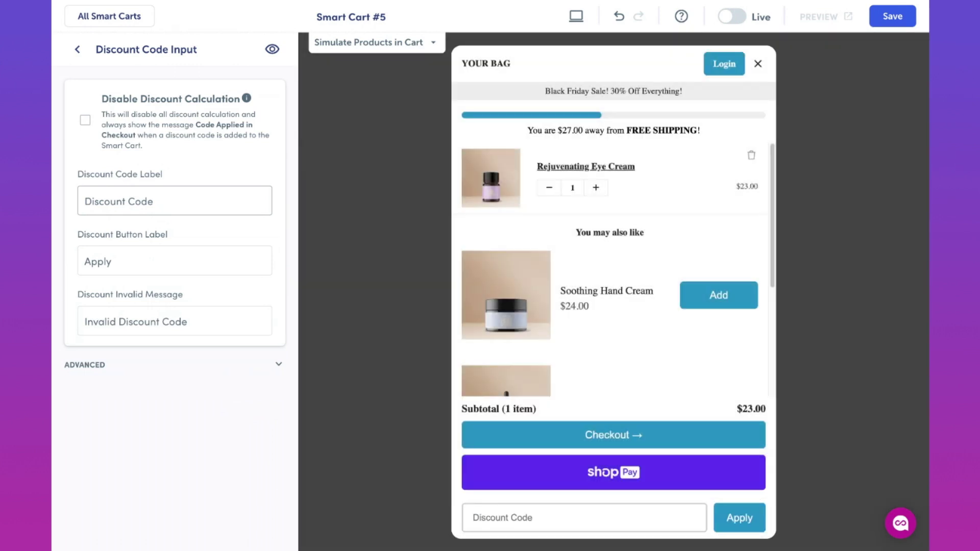
Step: Move the Discount Code Input row below the Checkout Area in the footer
click(306, 216)
scroll(298, 257, down, 2)
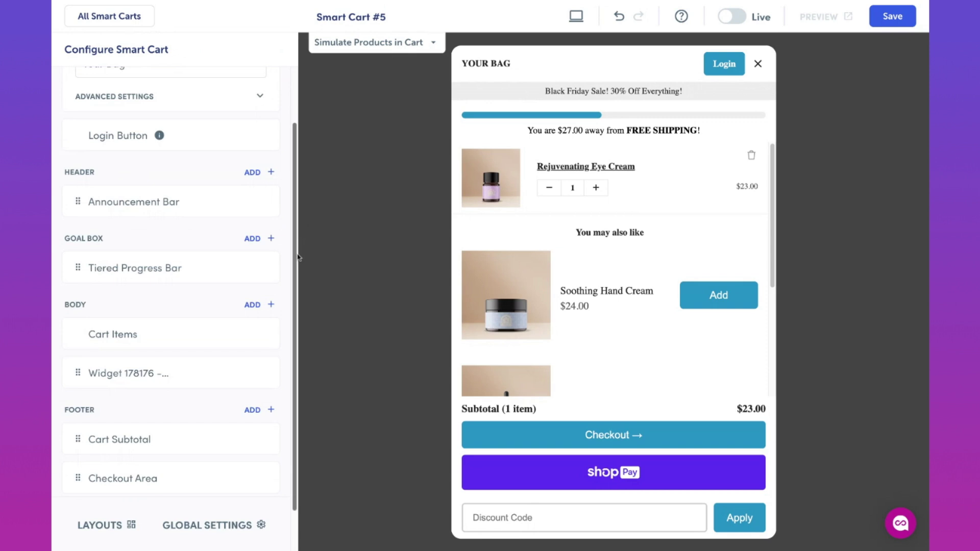
scroll(298, 257, down, 1)
drag(77, 466, 84, 391)
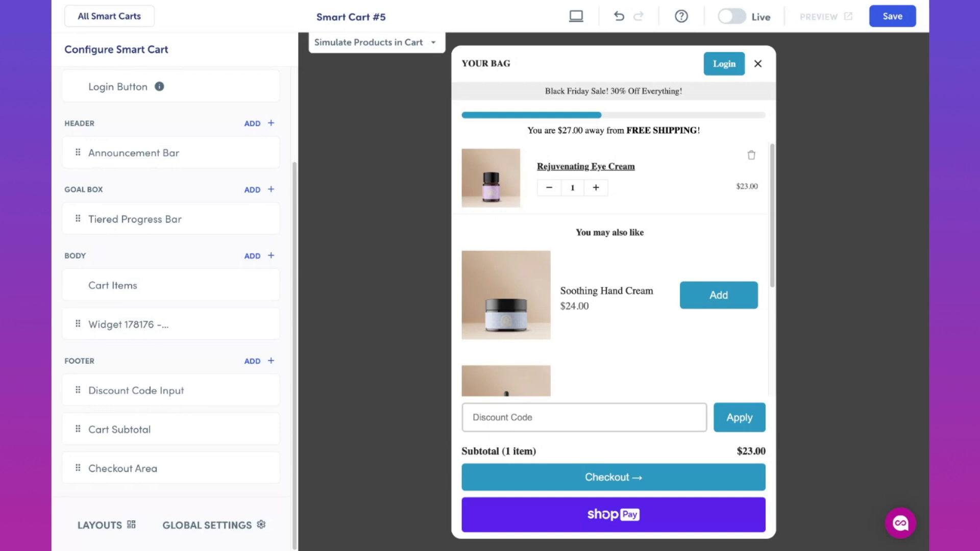
drag(132, 398, 130, 475)
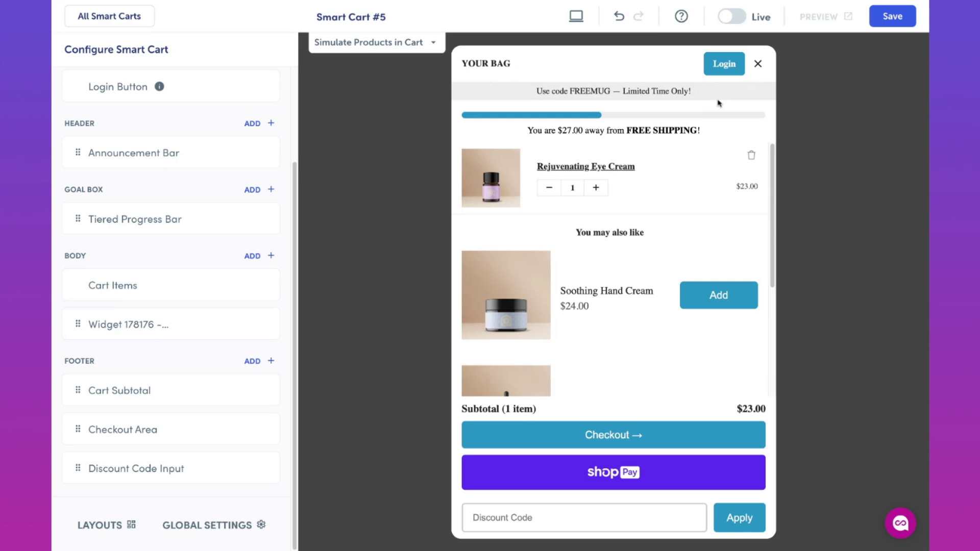
Step: Save Smart Cart #5, confirming with Yes, then switch its Live toggle on and confirm
click(891, 18)
click(682, 213)
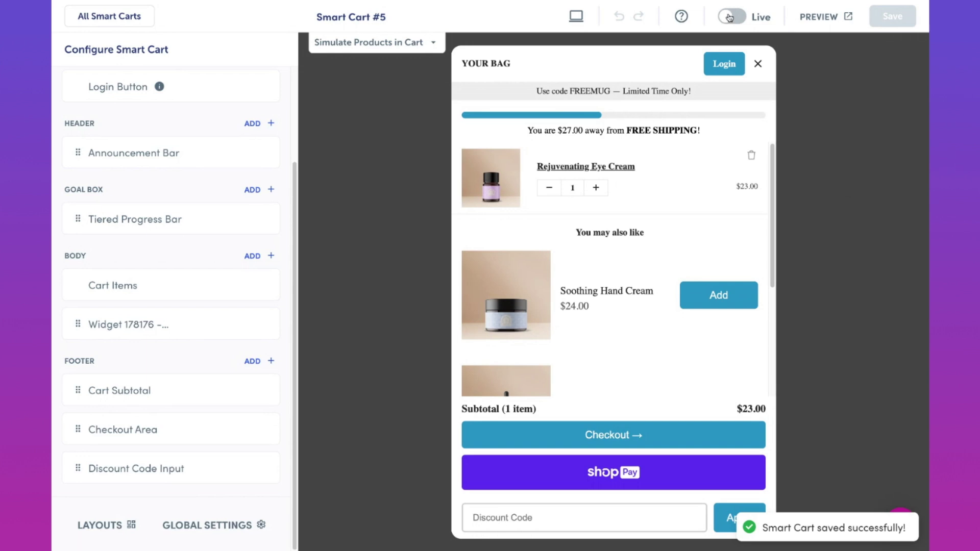
click(729, 18)
click(673, 223)
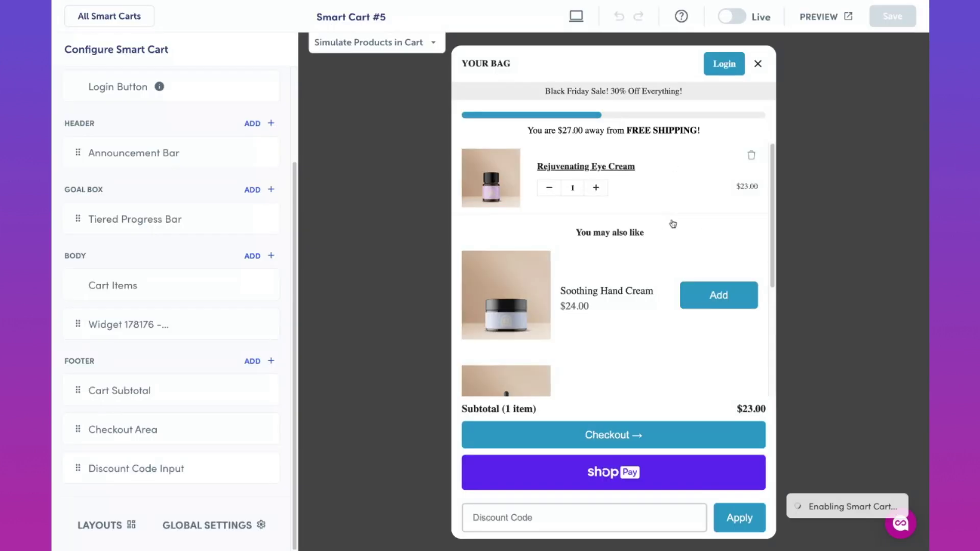